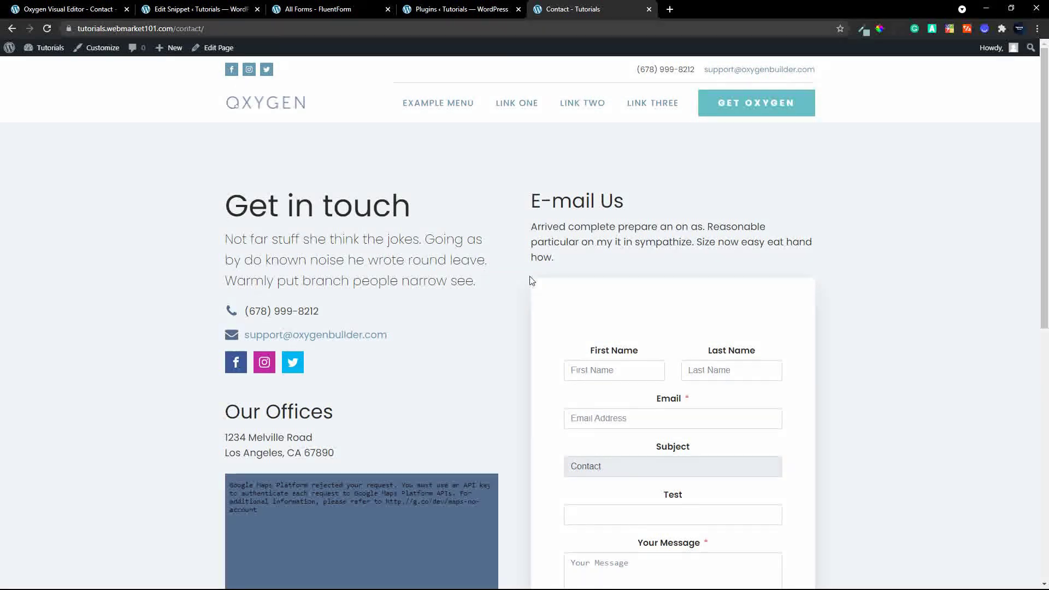
Try the Subject and Test fields on the live contact form, clearing the Subject value
scroll(580, 332, down, 1)
scroll(580, 332, down, 3)
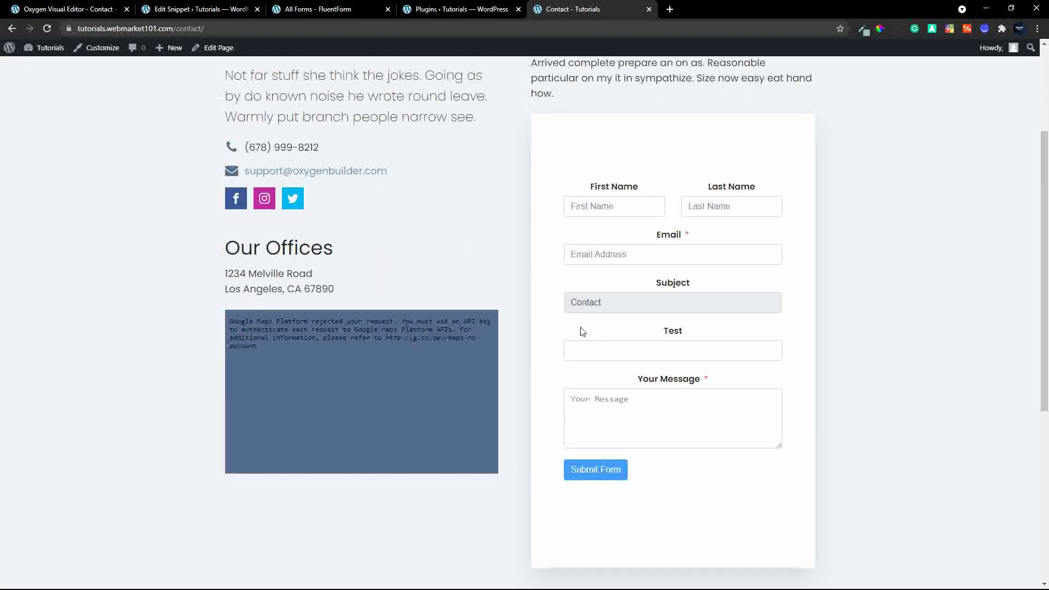
click(612, 304)
double_click(613, 304)
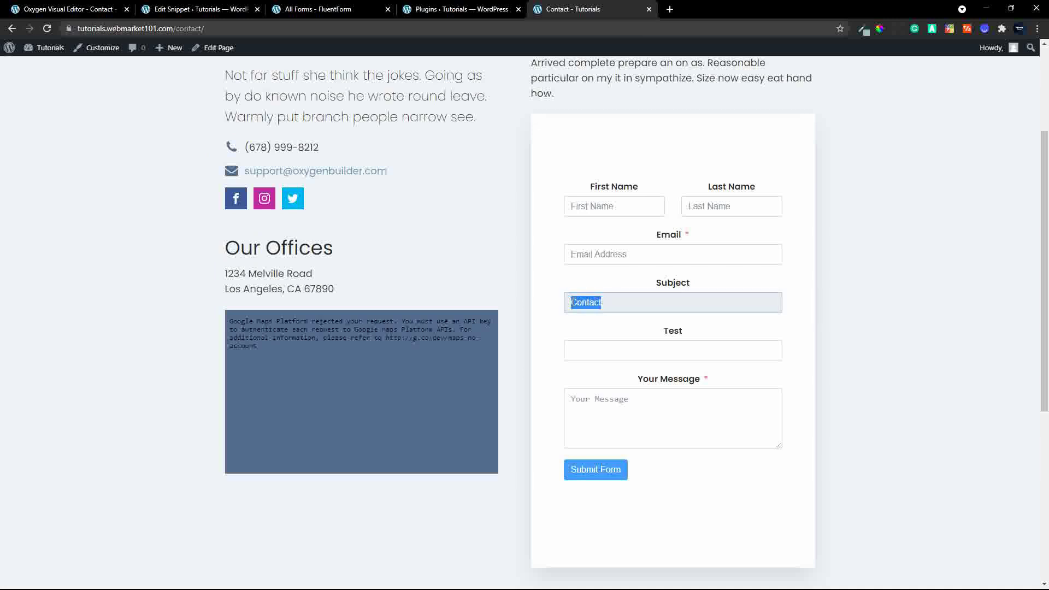
click(585, 306)
click(588, 352)
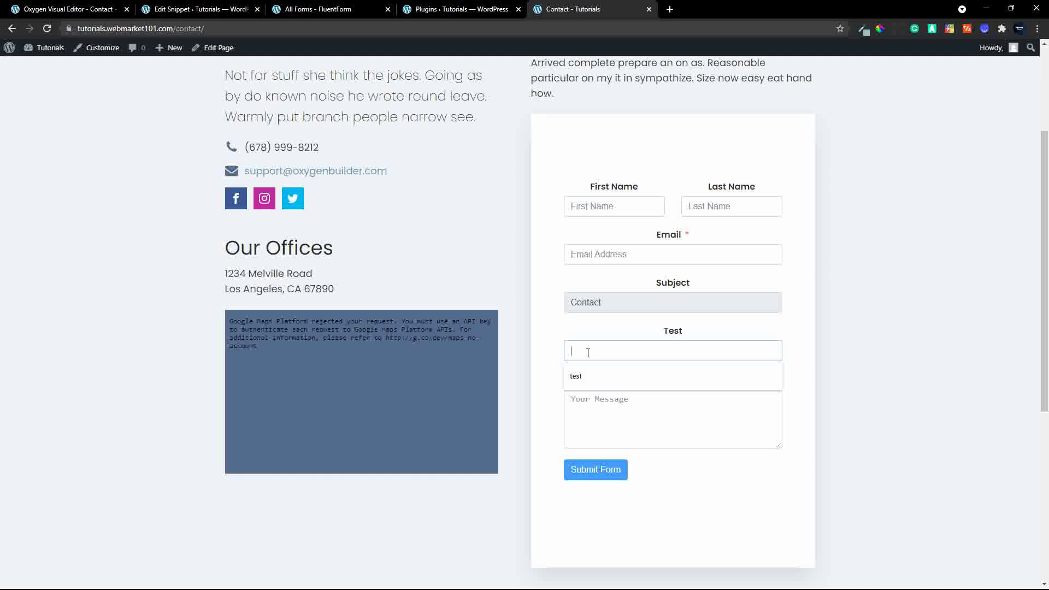
click(816, 366)
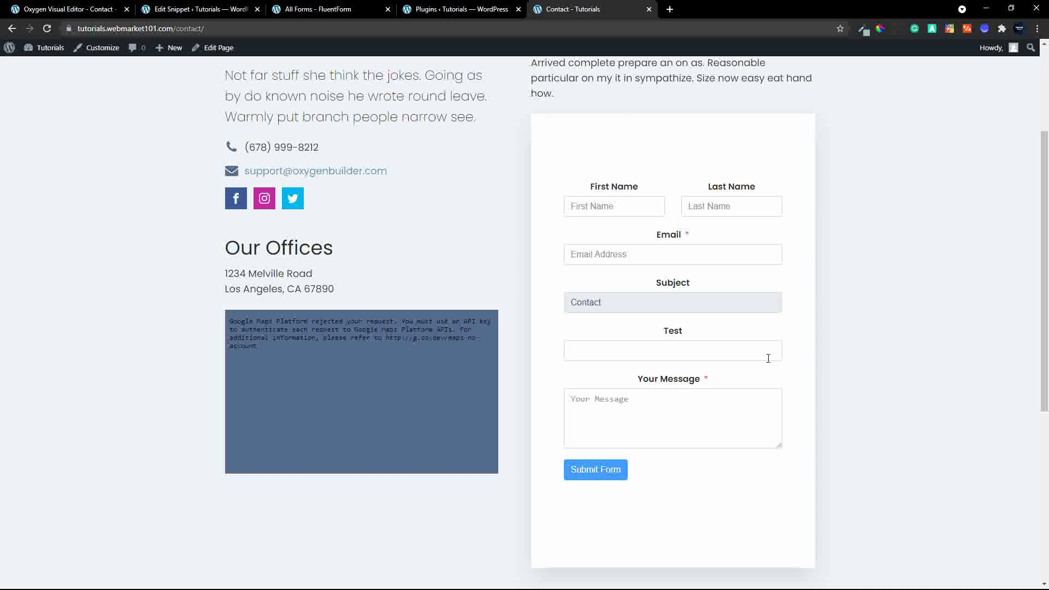
scroll(777, 375, up, 3)
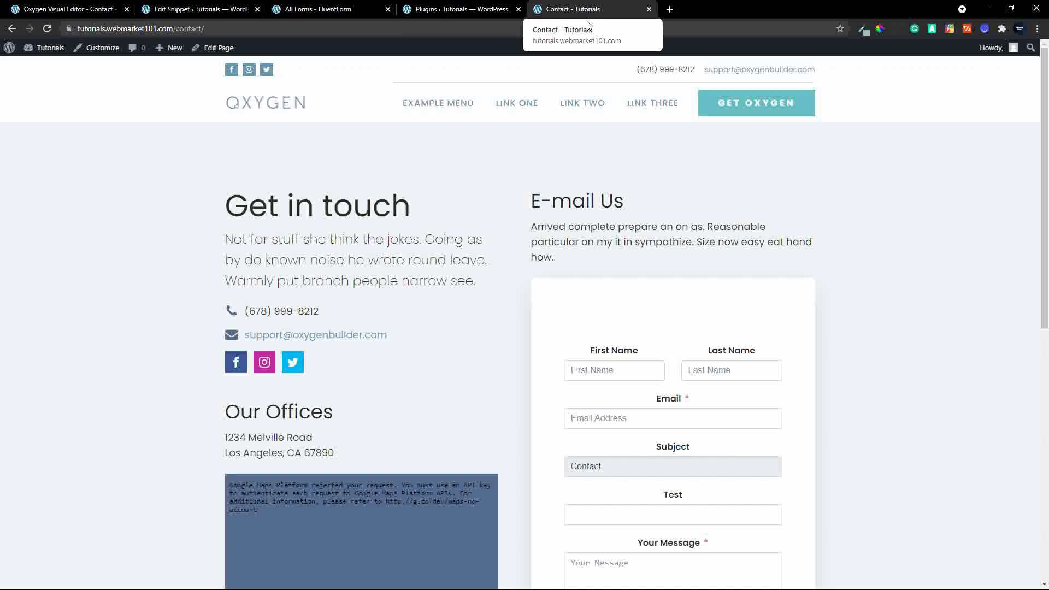
Check that Code Snippets and Fluent Forms are active, then go to Fluent Forms' All Forms list
click(433, 9)
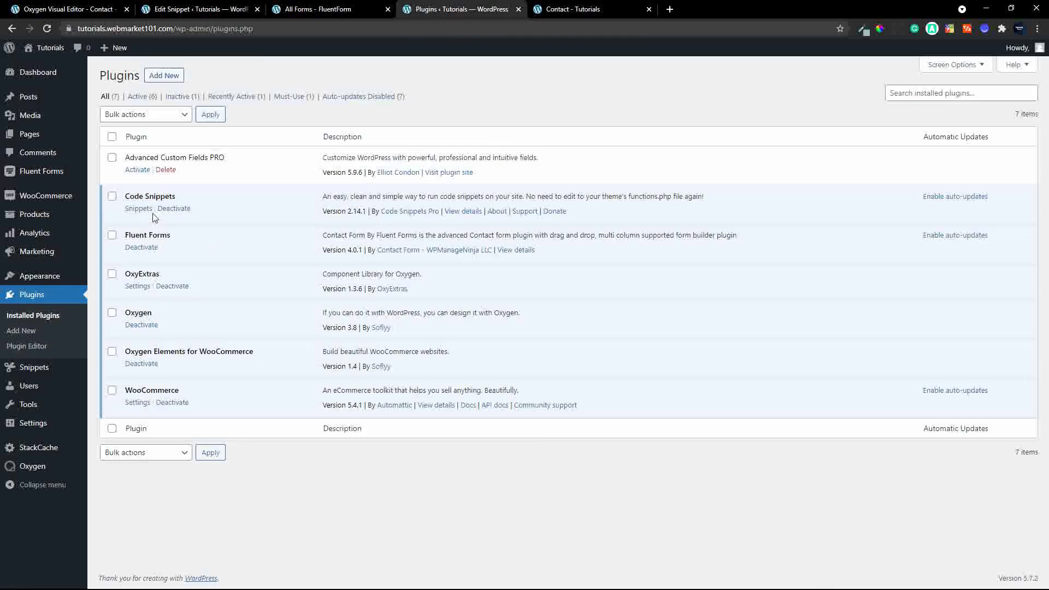
click(145, 246)
click(194, 247)
click(309, 8)
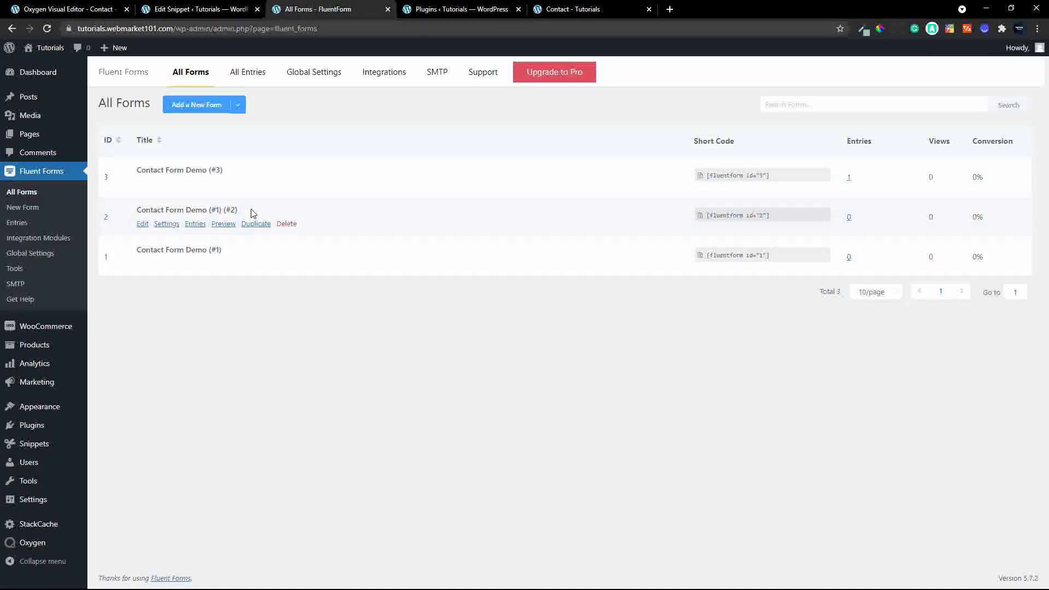
Add a new form built from the basic Contact Form template
click(200, 109)
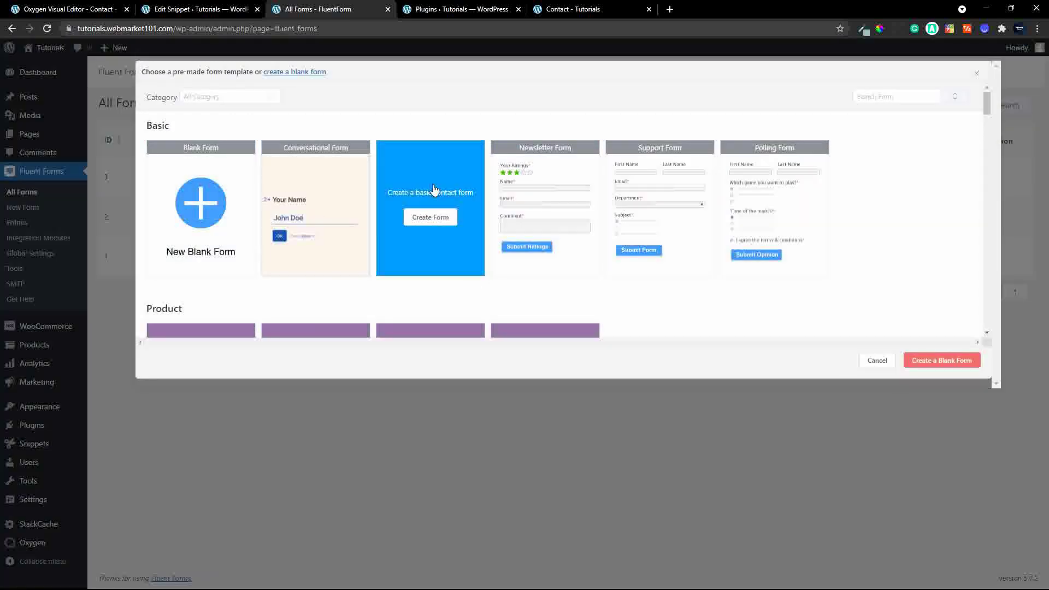
click(432, 217)
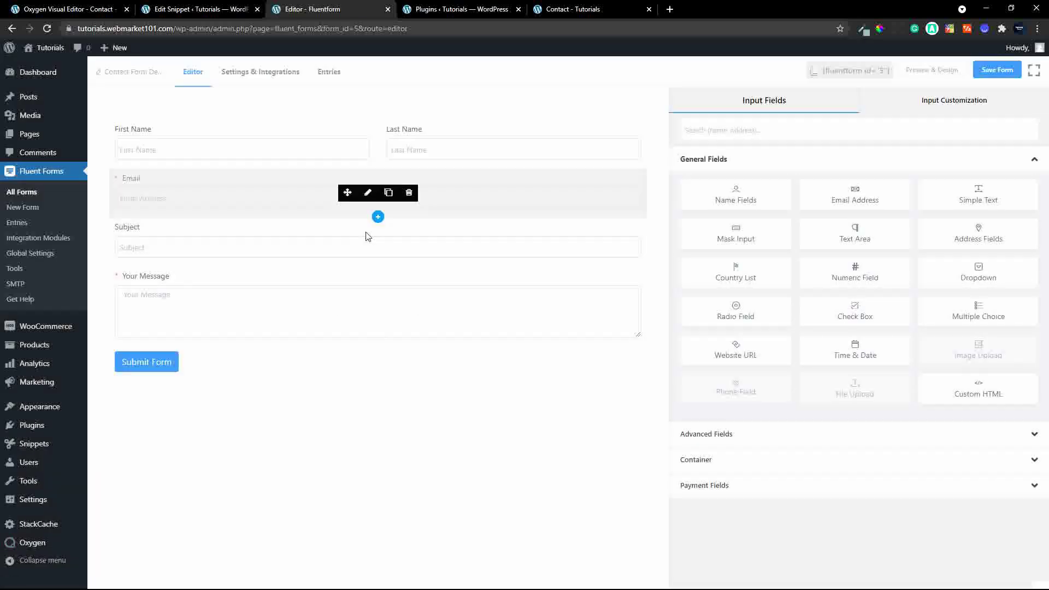
Insert a Simple Text field directly below the Subject field
drag(735, 195, 981, 201)
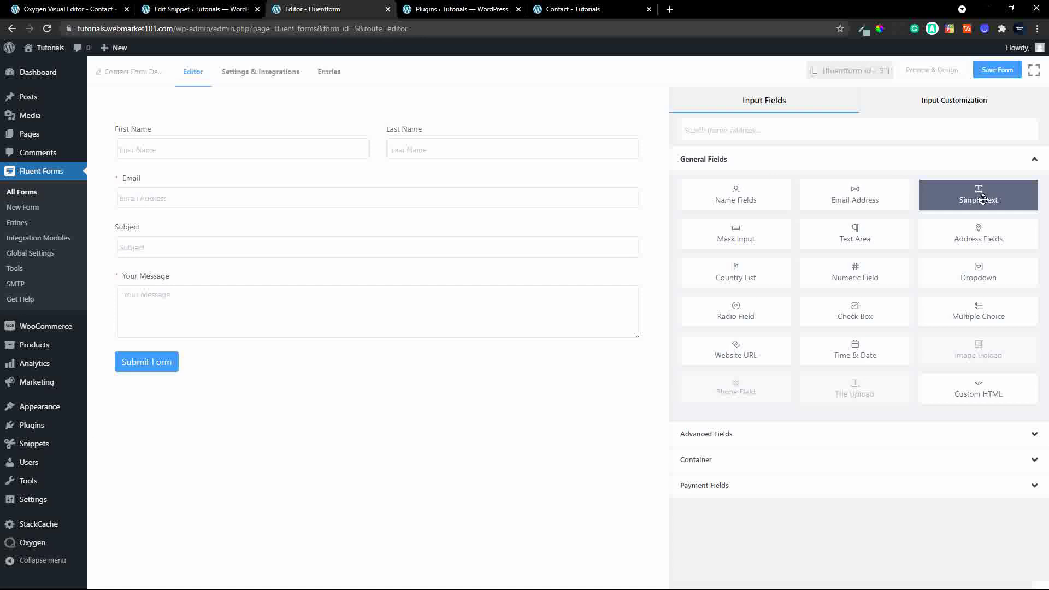
click(378, 268)
click(428, 338)
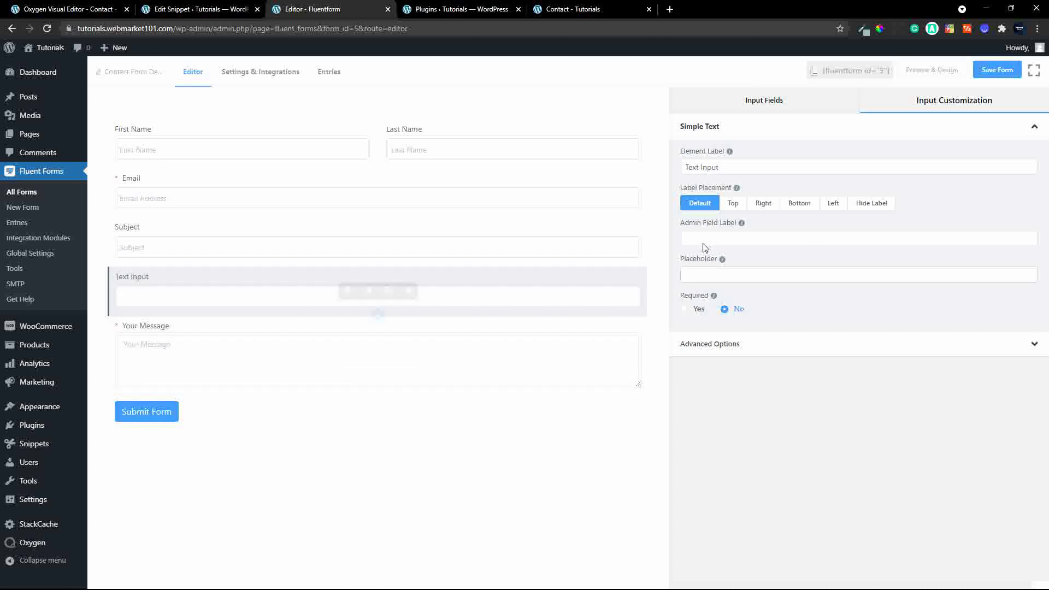
Label the new field 'Test Field' and bring up its advanced options
triple_click(721, 167)
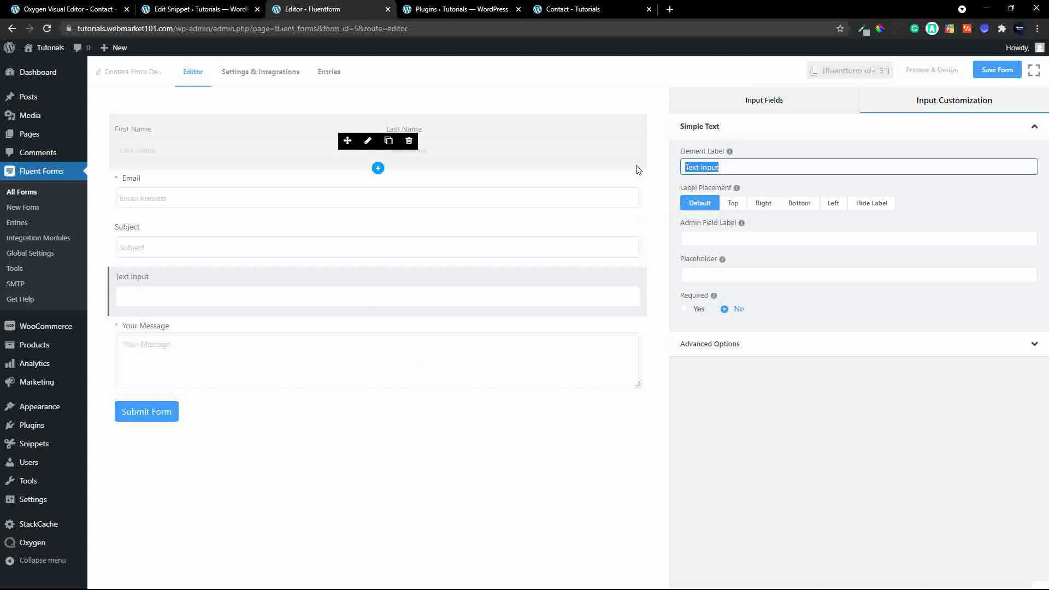
text(Test Field)
click(440, 283)
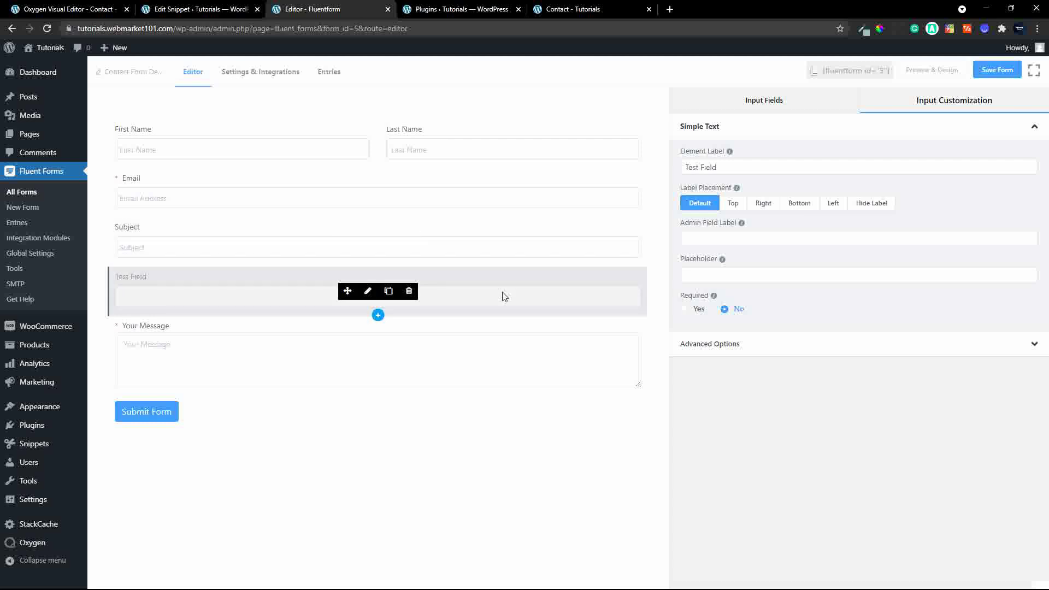
click(438, 295)
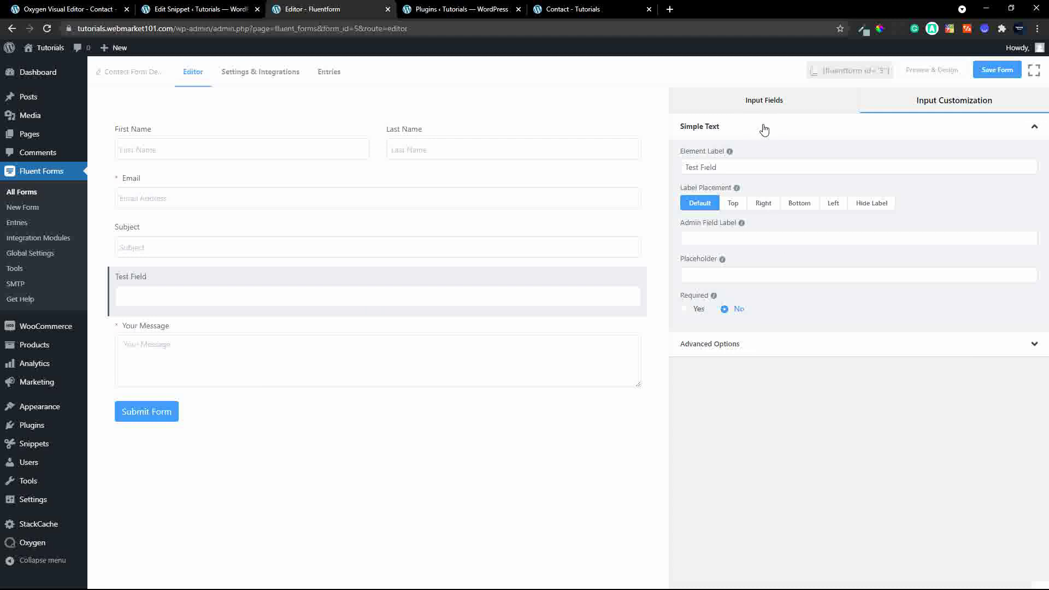
click(712, 348)
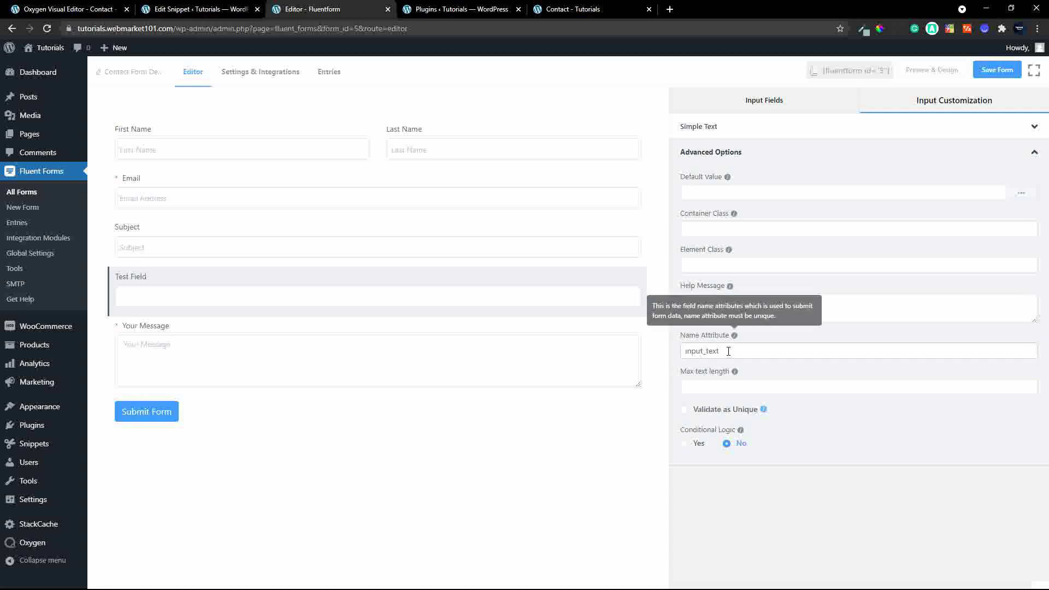
Change the Test Field's name attribute from input_text to test_field
drag(737, 352, 658, 343)
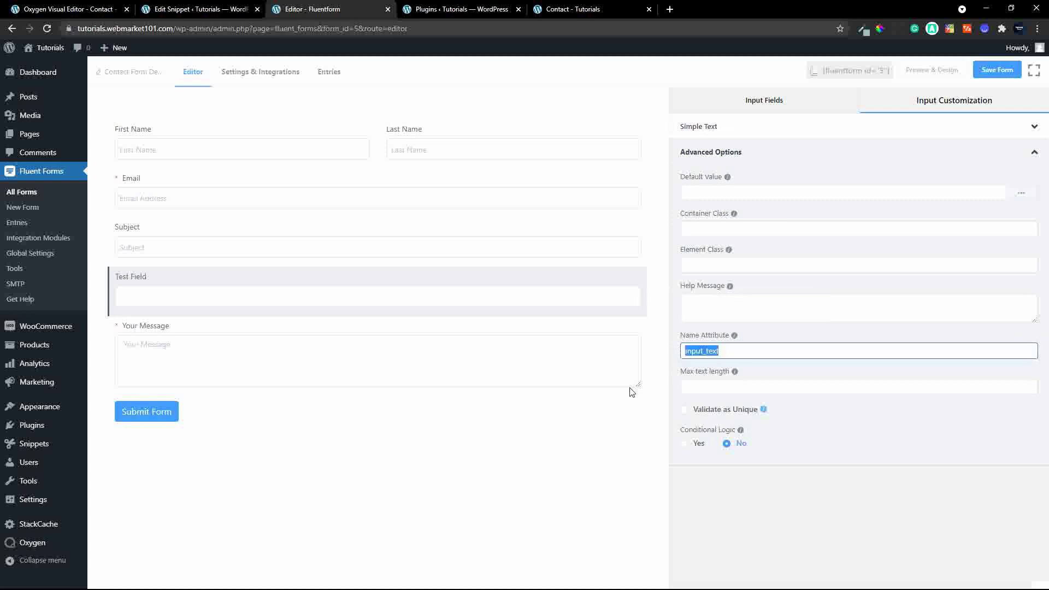
text(test)
key(ctrl+minus)
text(field)
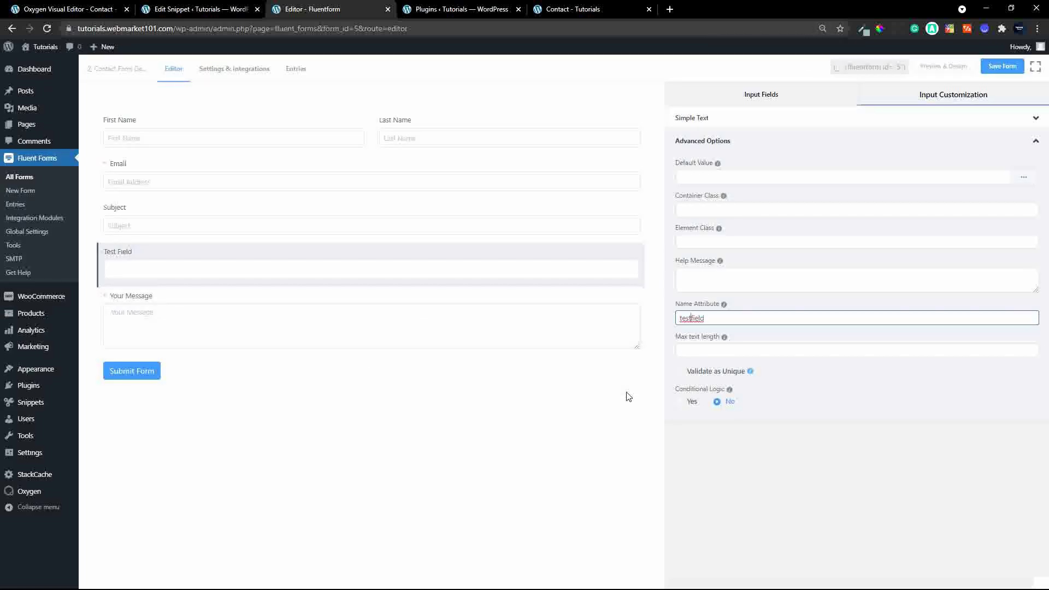
key(Left)
key(Left)
key(Left)
key(Left)
key(Left)
text(_)
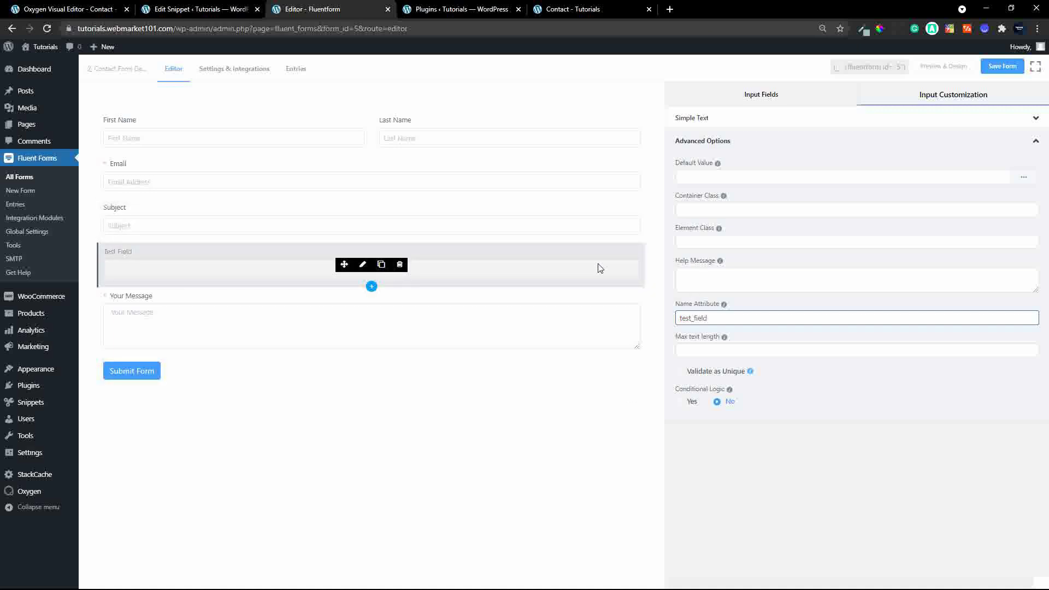
click(779, 285)
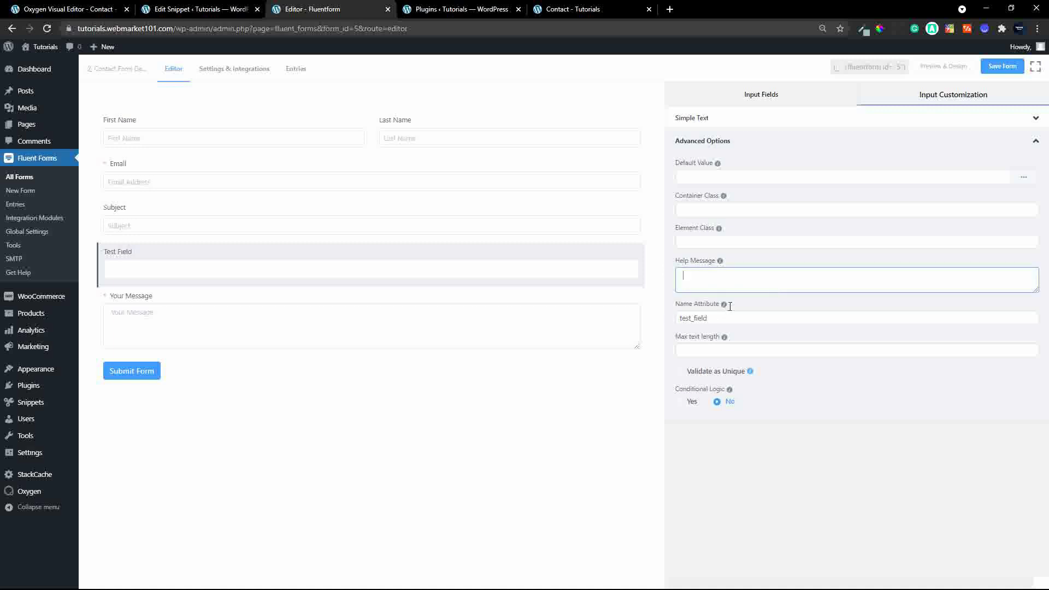
mouse_move(721, 310)
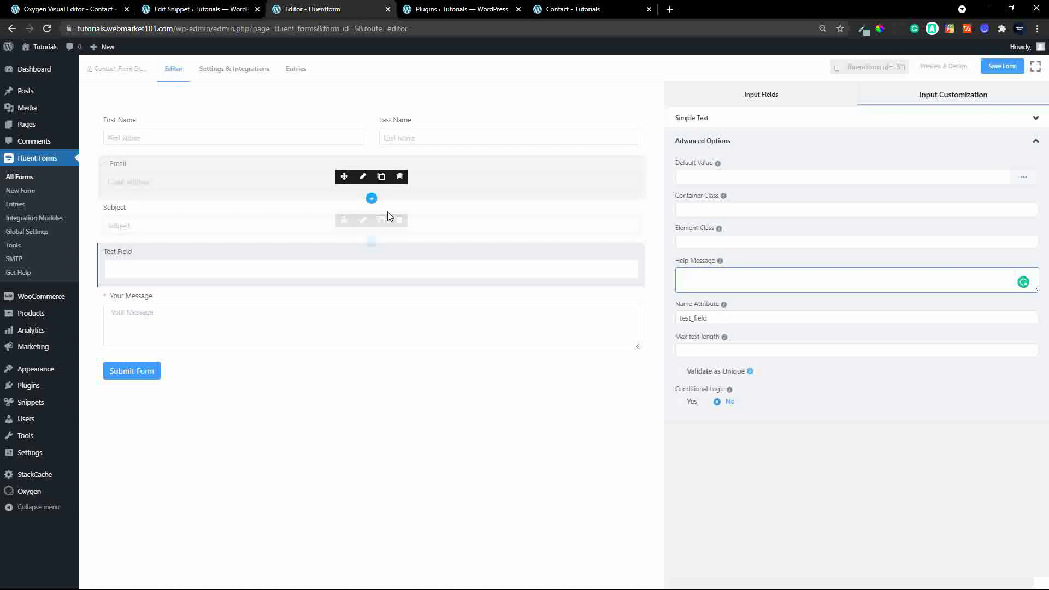
Edit the Subject field's name attribute, save the form, and copy its [fluentform id="5"] shortcode
click(364, 222)
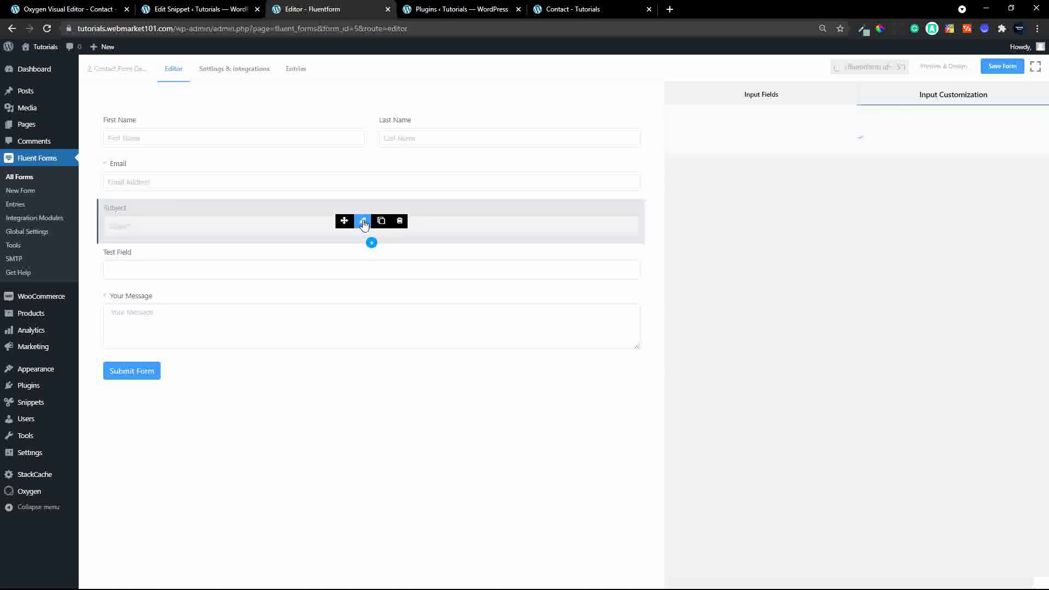
click(713, 312)
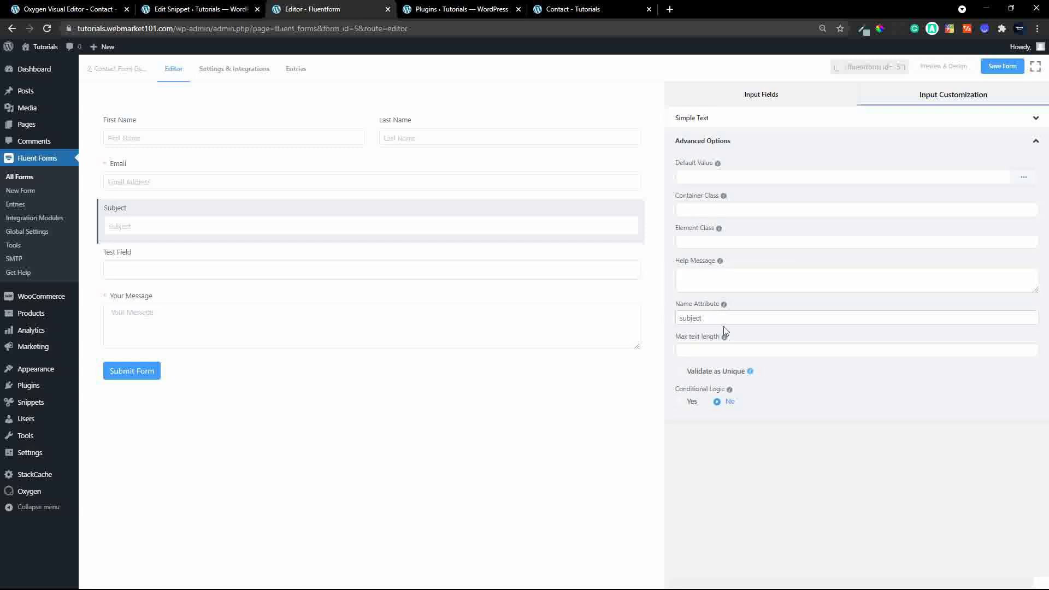
double_click(716, 320)
click(713, 321)
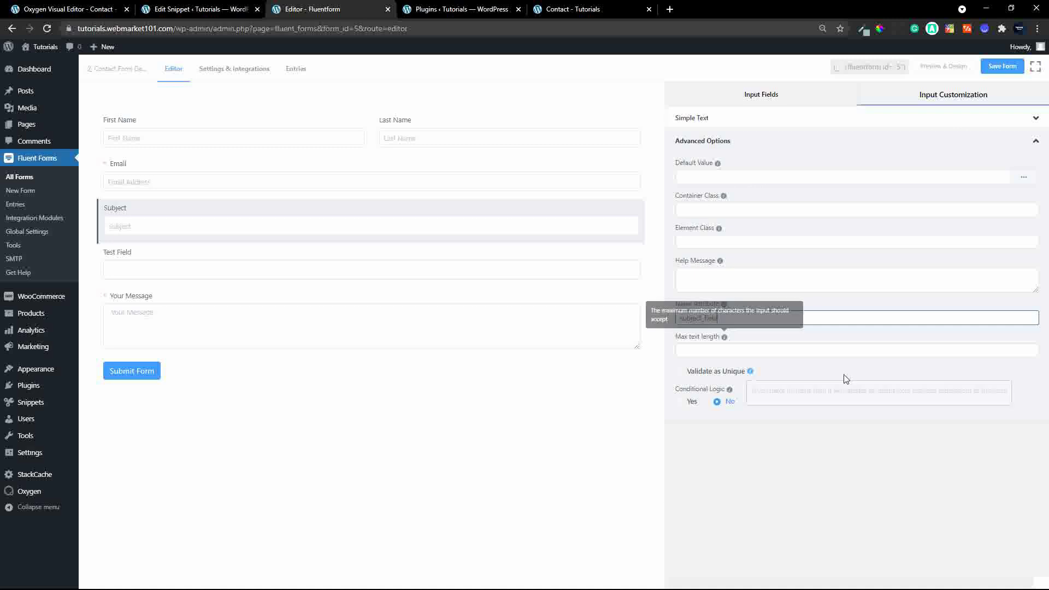
click(1008, 67)
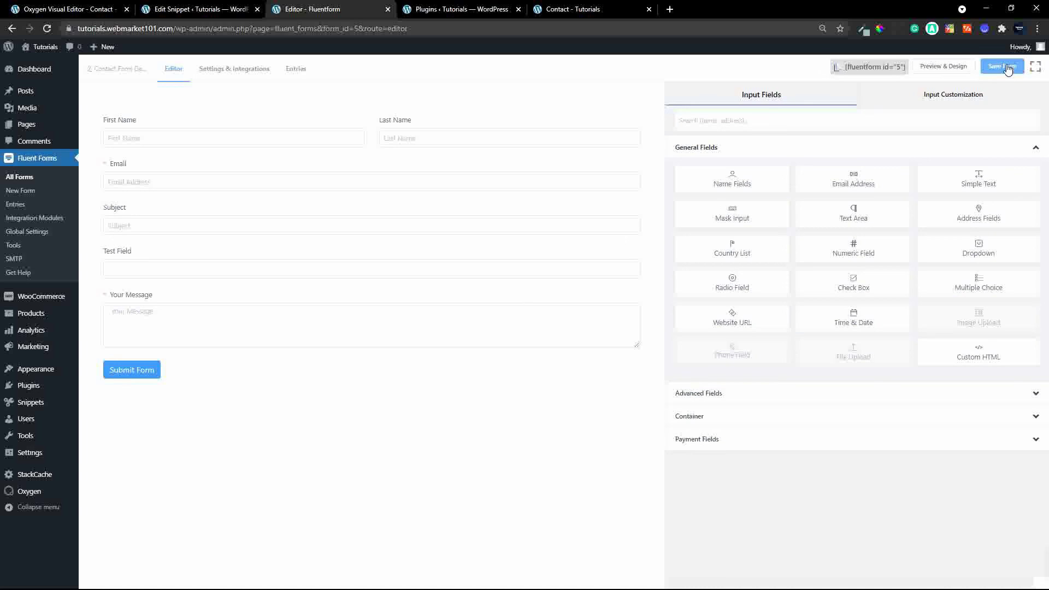
click(870, 70)
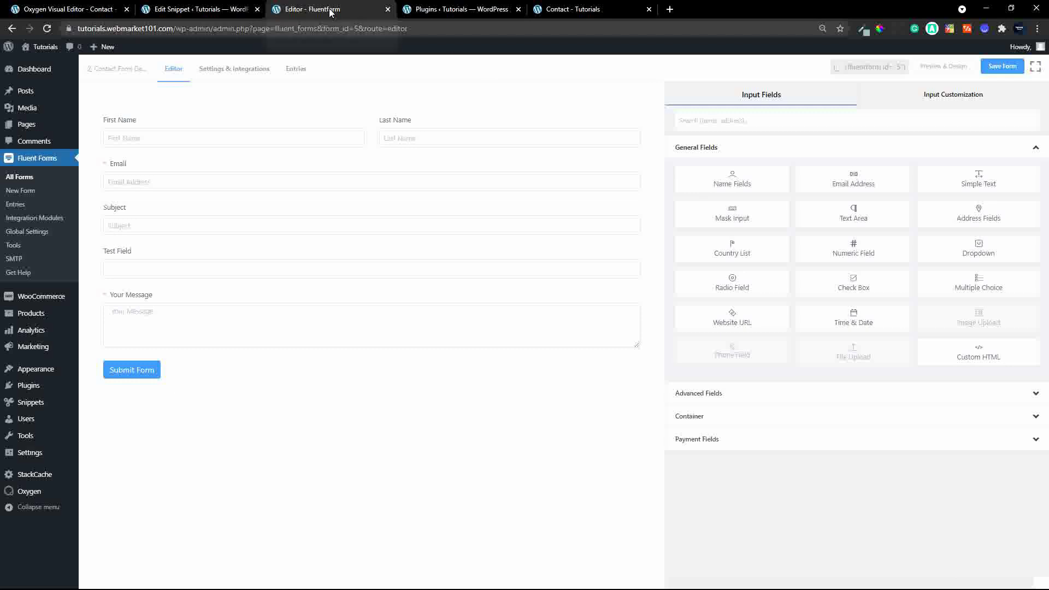
Review the Forms snippet code, then return to the contact page in Oxygen
click(204, 7)
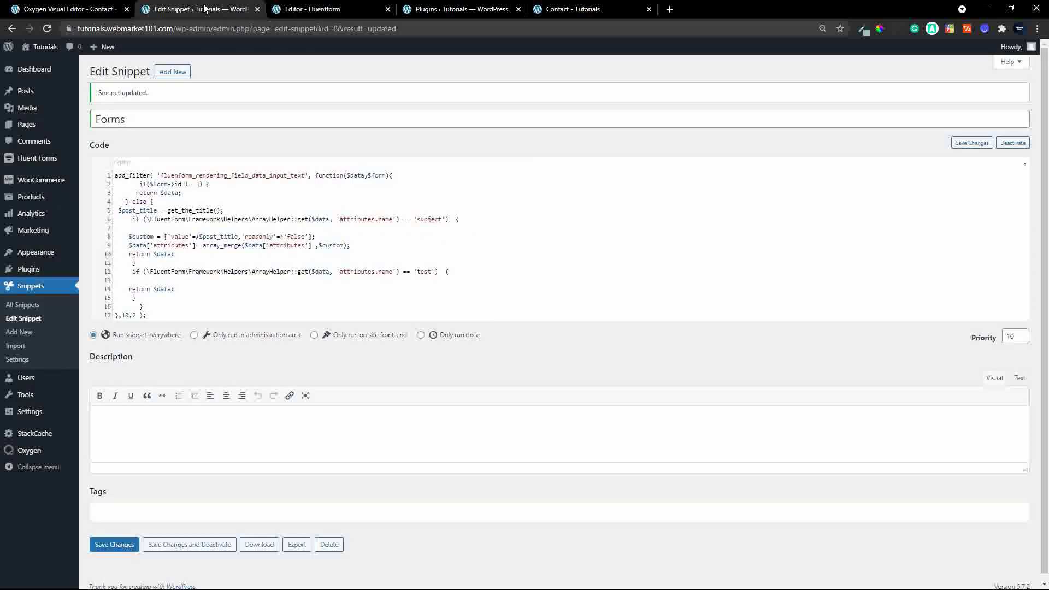
click(87, 12)
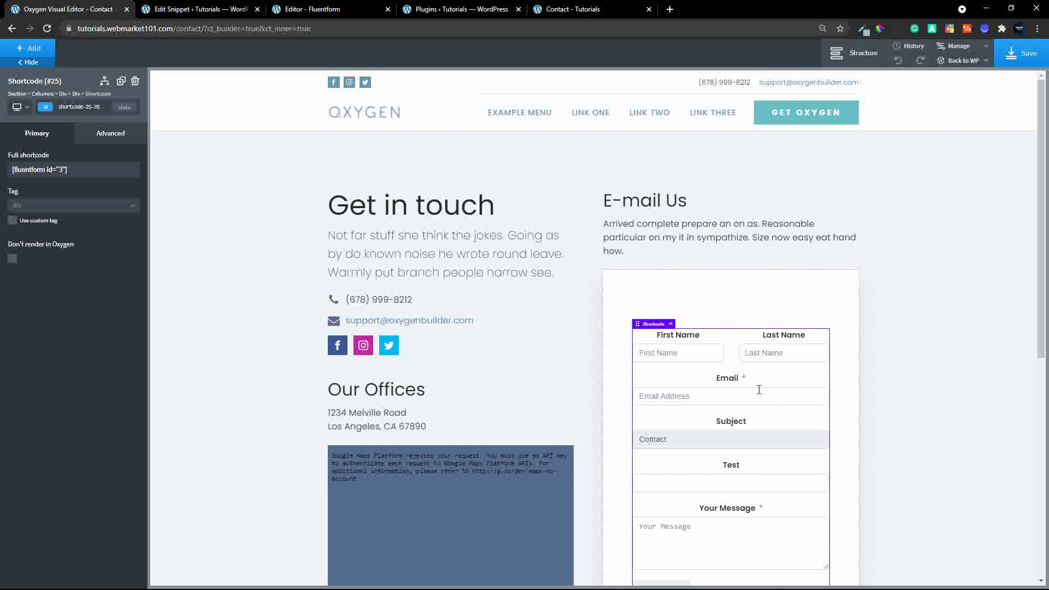
Replace the shortcode element's value with [fluentform id="5"] and save the page
scroll(866, 417, down, 2)
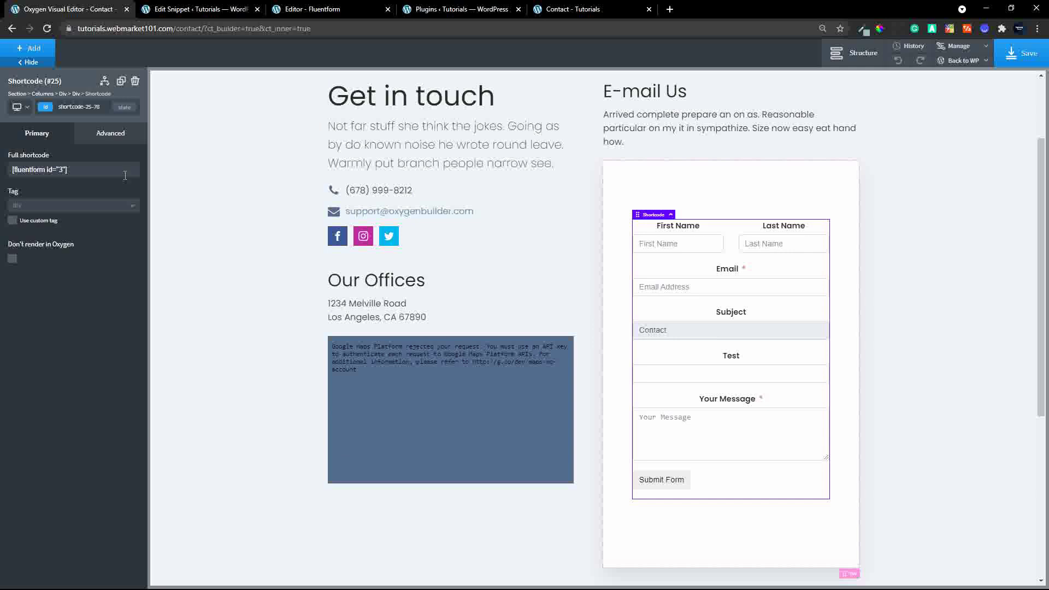
triple_click(93, 173)
key(ctrl+v)
click(1020, 55)
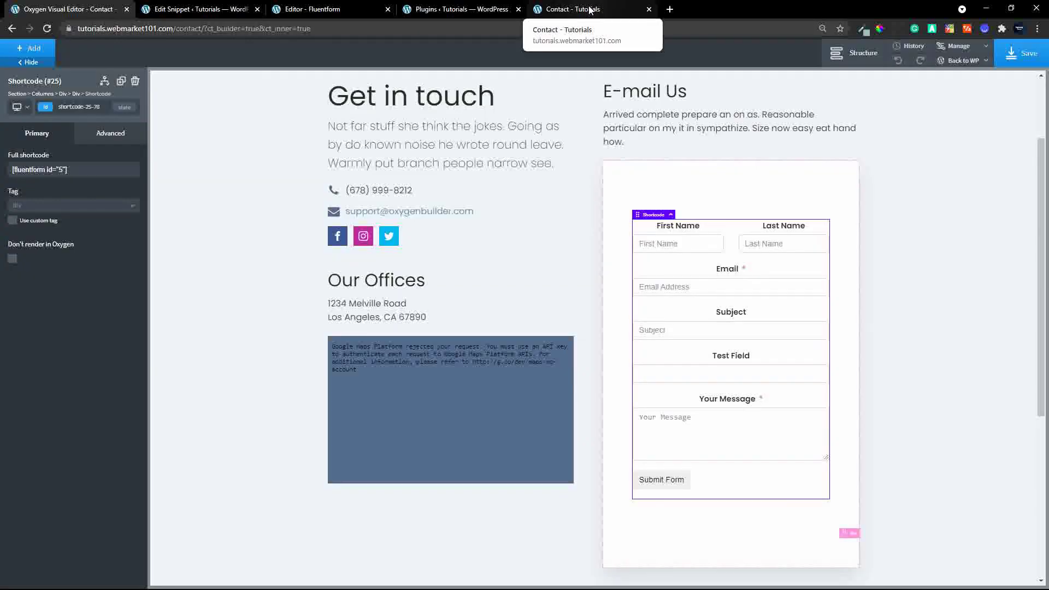
Reload the live contact page and test the Subject, Test Field and Email inputs
click(590, 10)
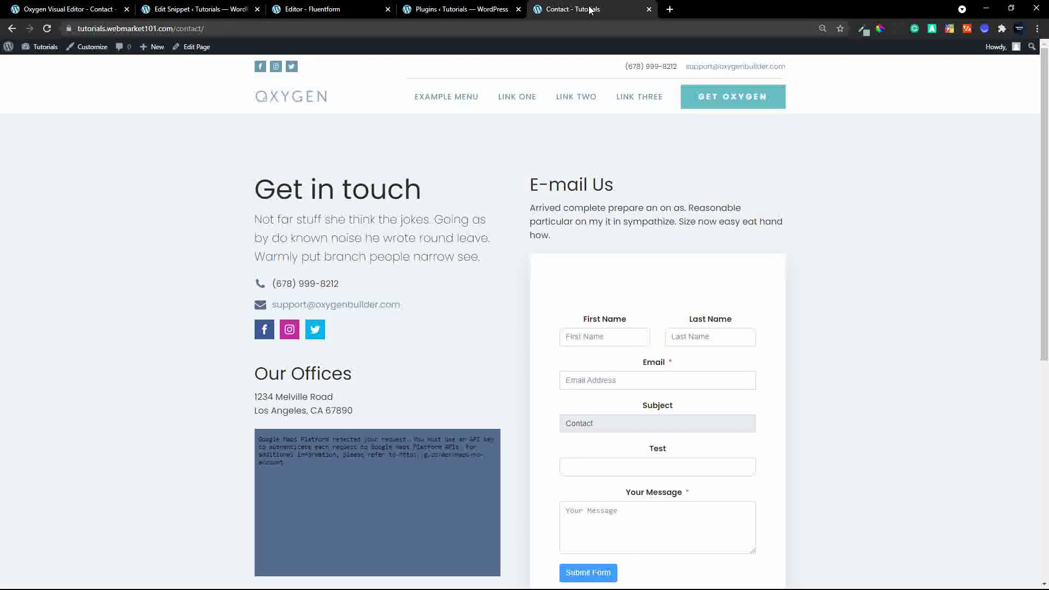
click(47, 29)
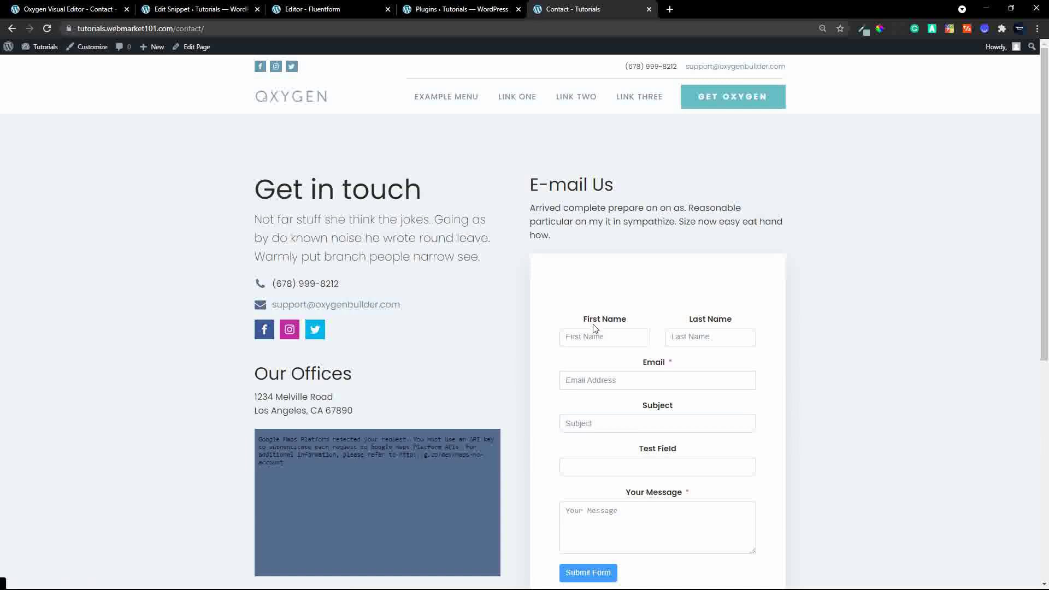
click(626, 424)
click(608, 467)
click(608, 424)
click(623, 374)
click(902, 424)
click(207, 9)
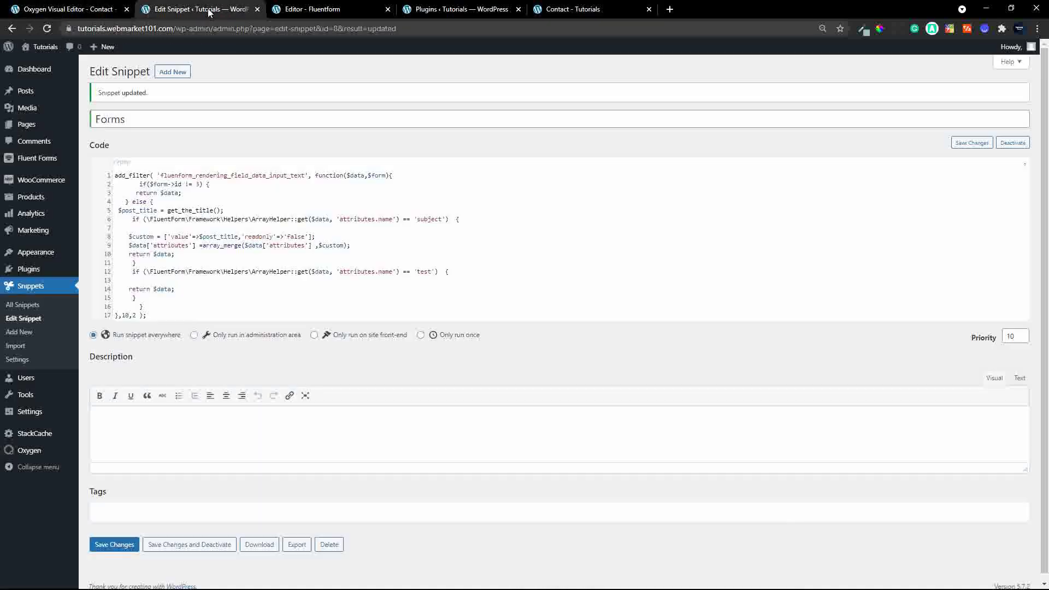
Delete the Forms snippet from All Snippets, confirm with OK, and start a new snippet
click(29, 308)
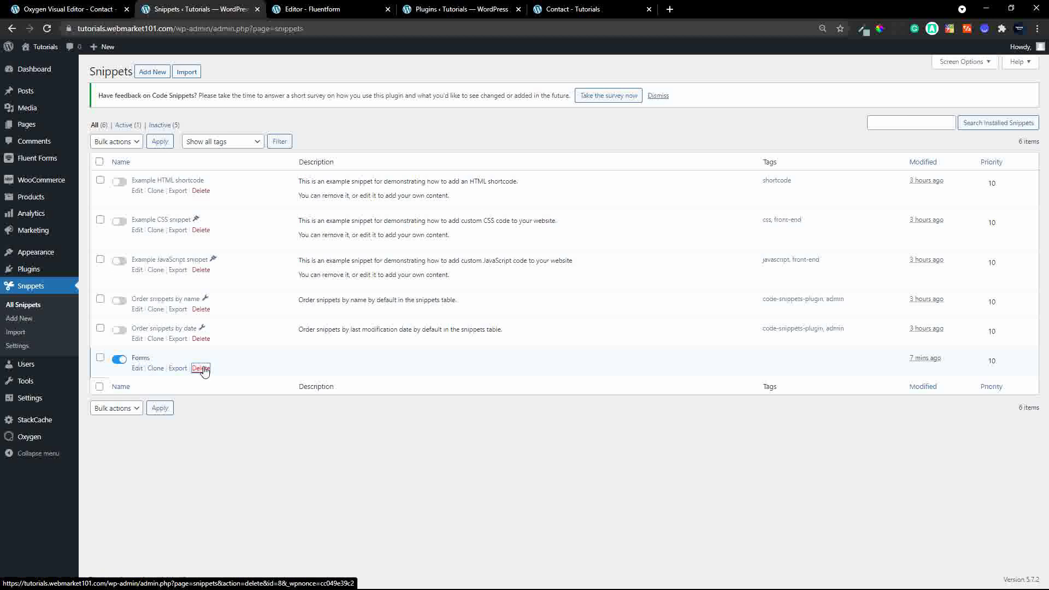
click(202, 369)
click(581, 101)
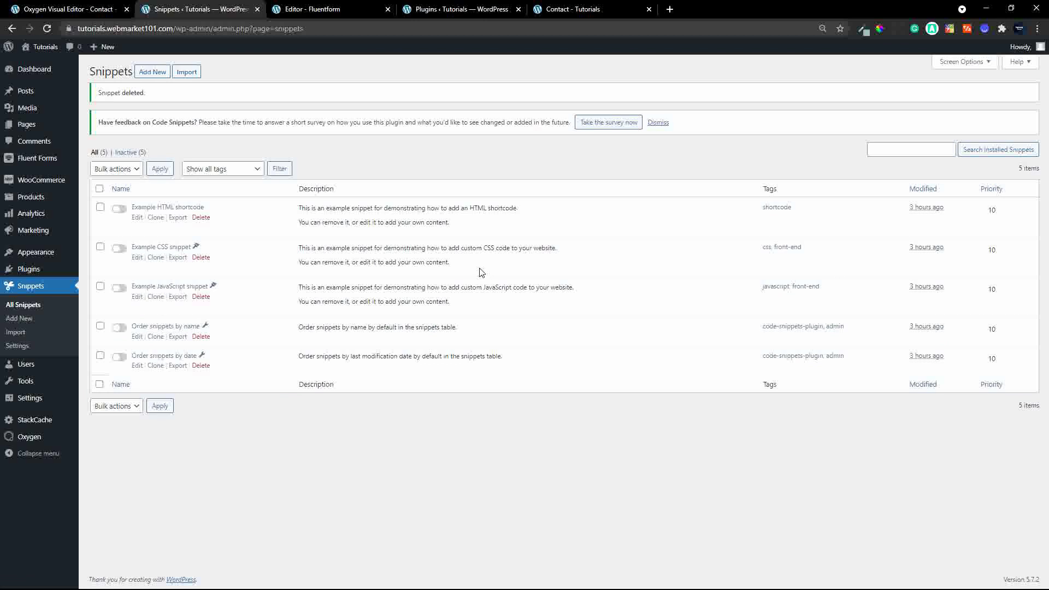
click(160, 70)
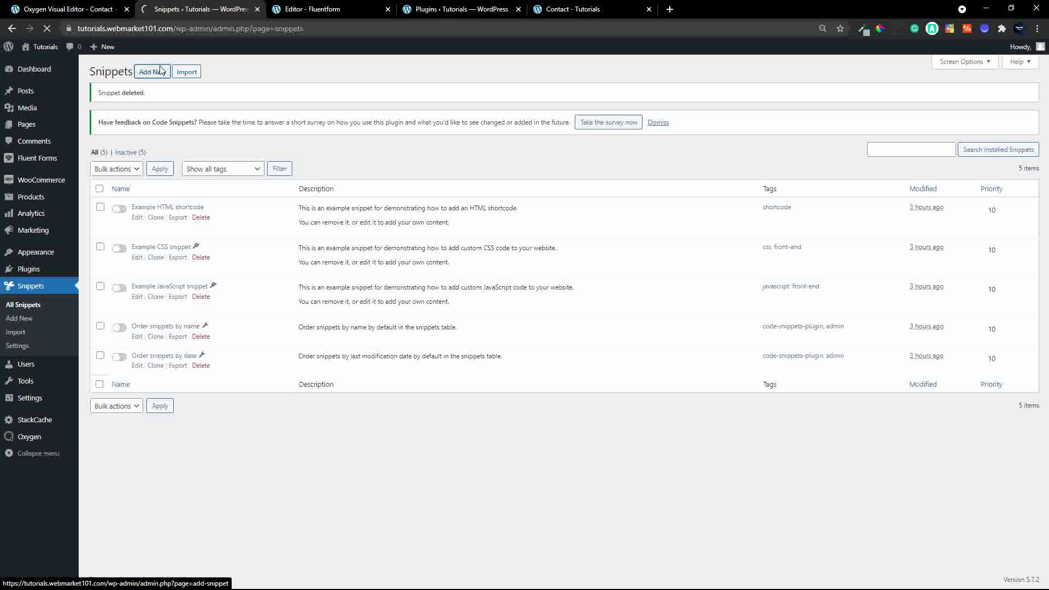
Title the new snippet 'Form Function' and save and activate it
click(146, 93)
text(Form)
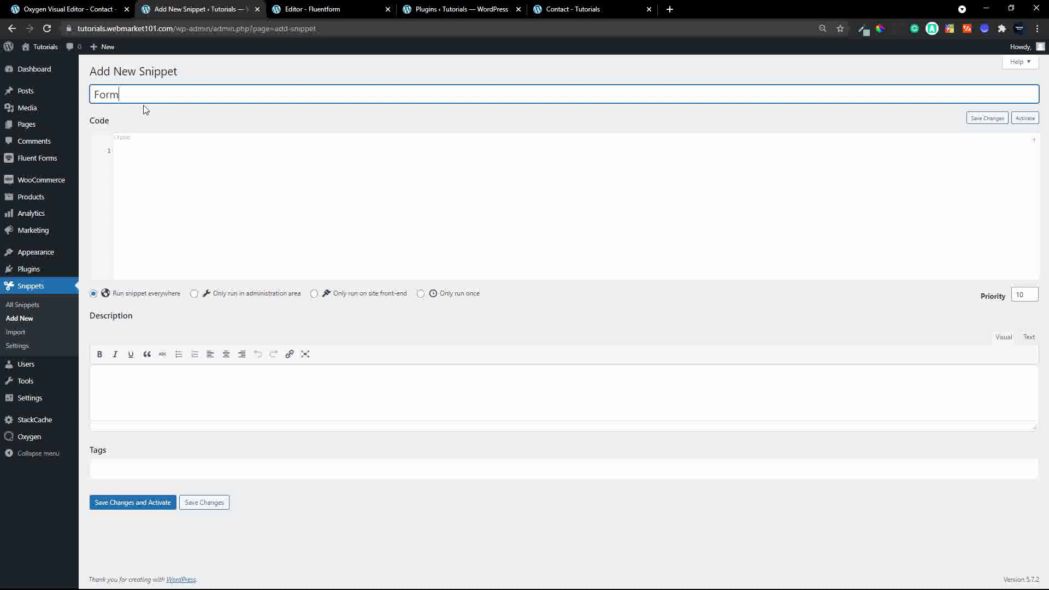
text( Function)
click(119, 503)
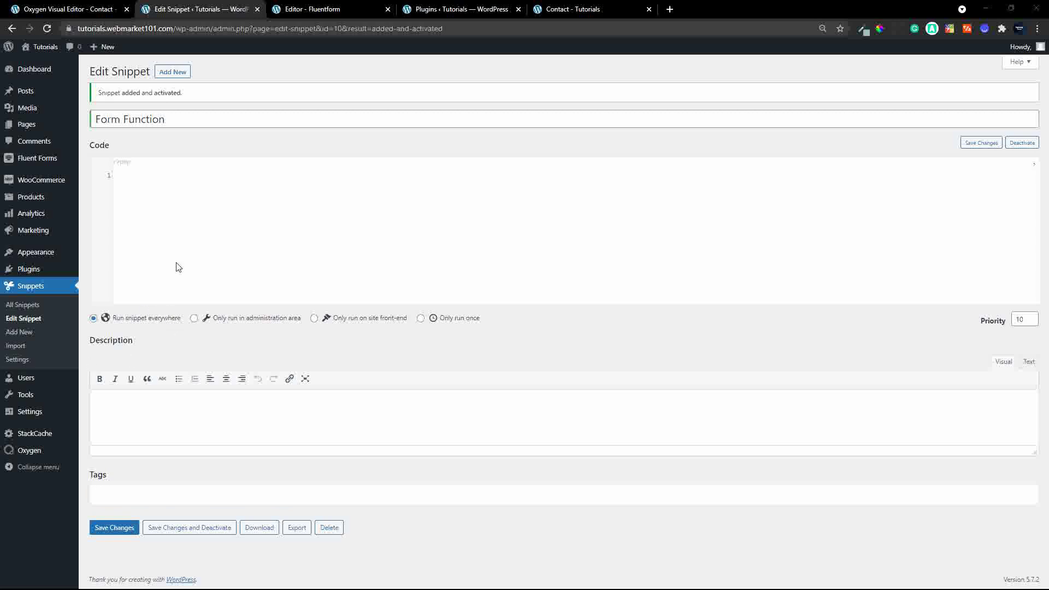
Paste the add_filter code and add blank lines after line 1 and return $data;
click(206, 191)
key(ctrl+v)
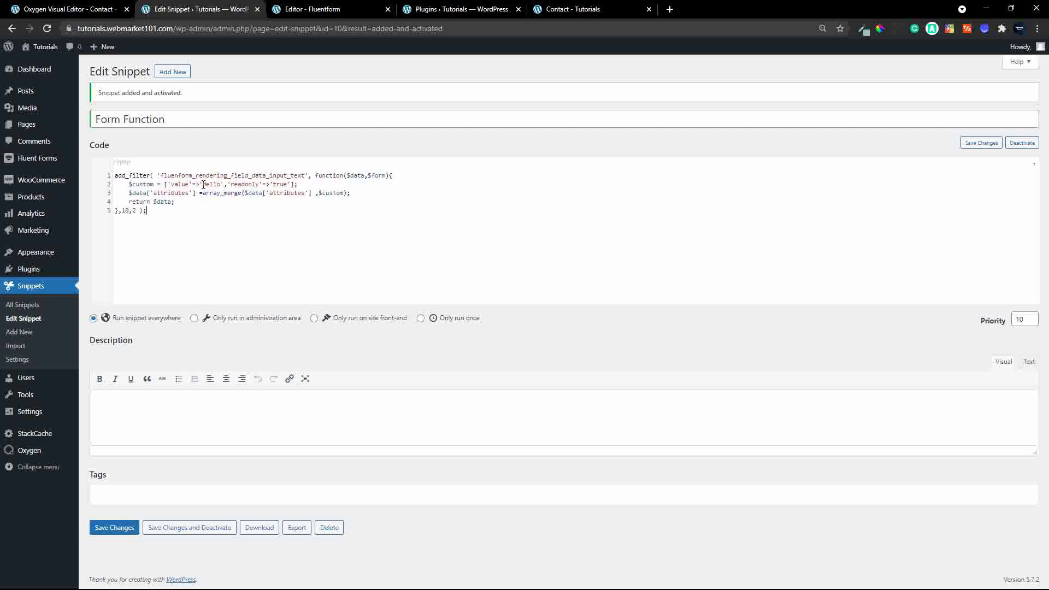
click(405, 180)
key(Return)
click(186, 212)
key(Return)
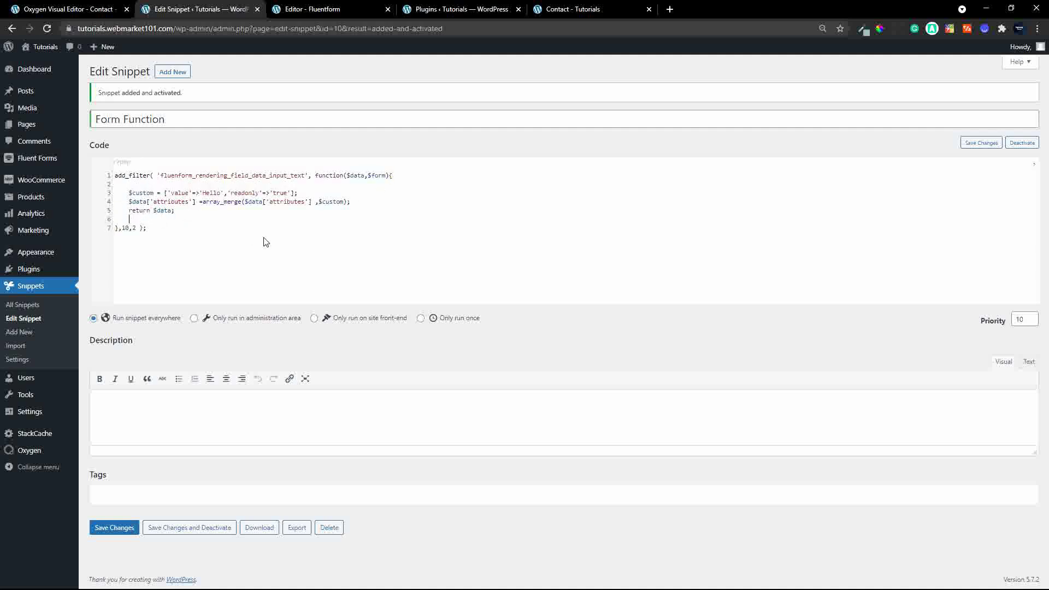